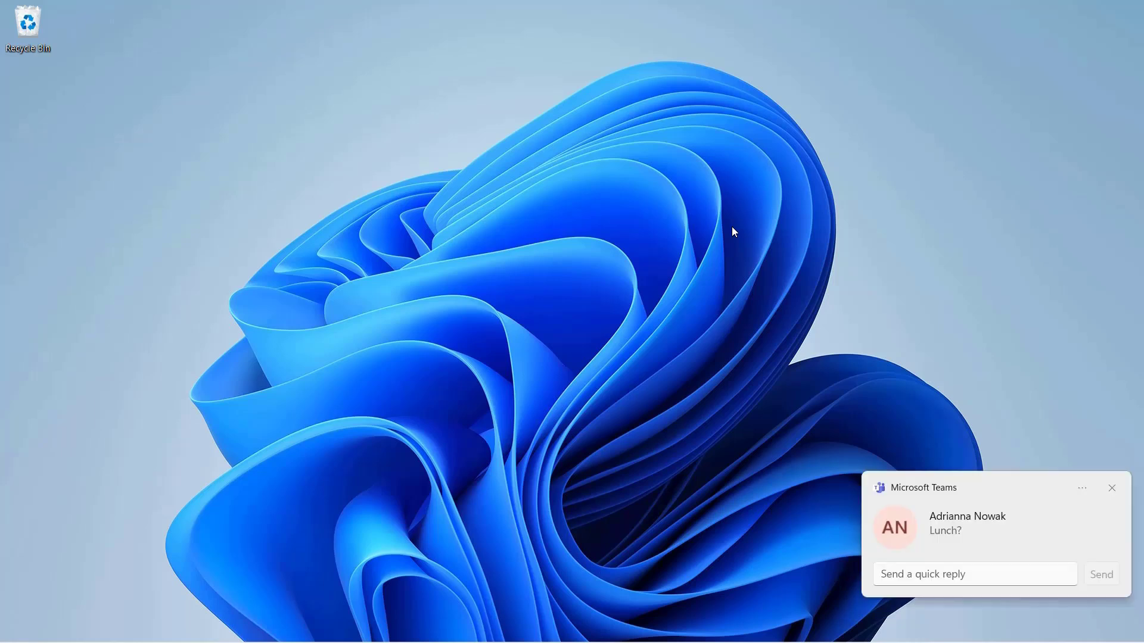
Reply 'sure!' to the Teams message from its toast and send it
click(941, 579)
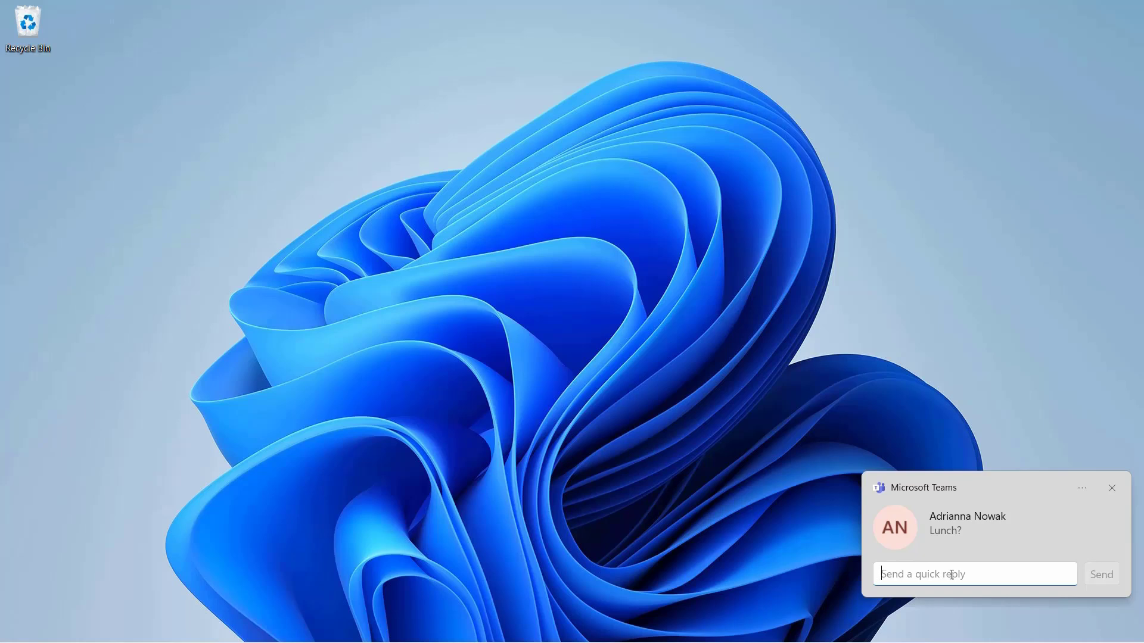
text(sure!)
key(BackSpace)
key(BackSpace)
text(e!)
key(shift+Return)
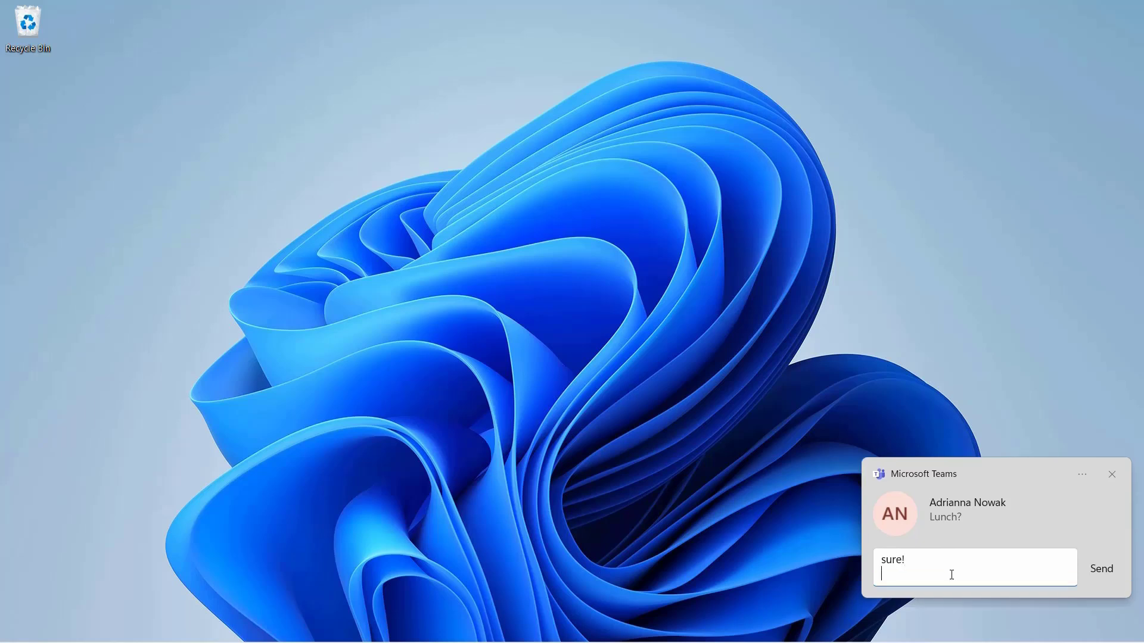
click(1100, 570)
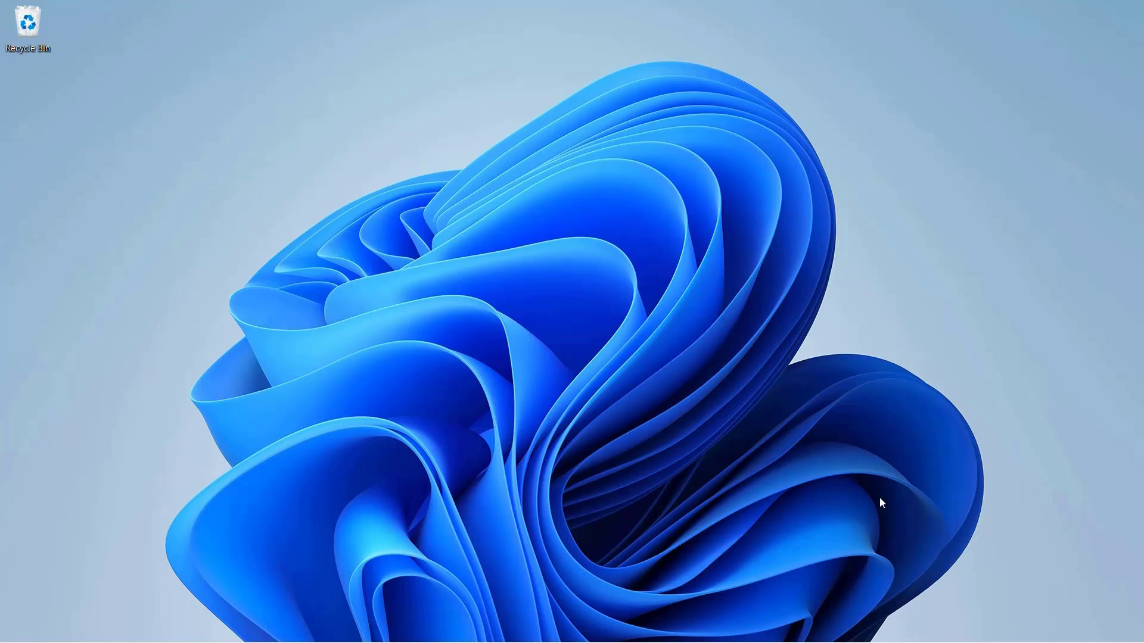
Open the notification centre and calendar from the taskbar clock, then scroll through the Teams and Creative Cloud notifications
mouse_move(1057, 632)
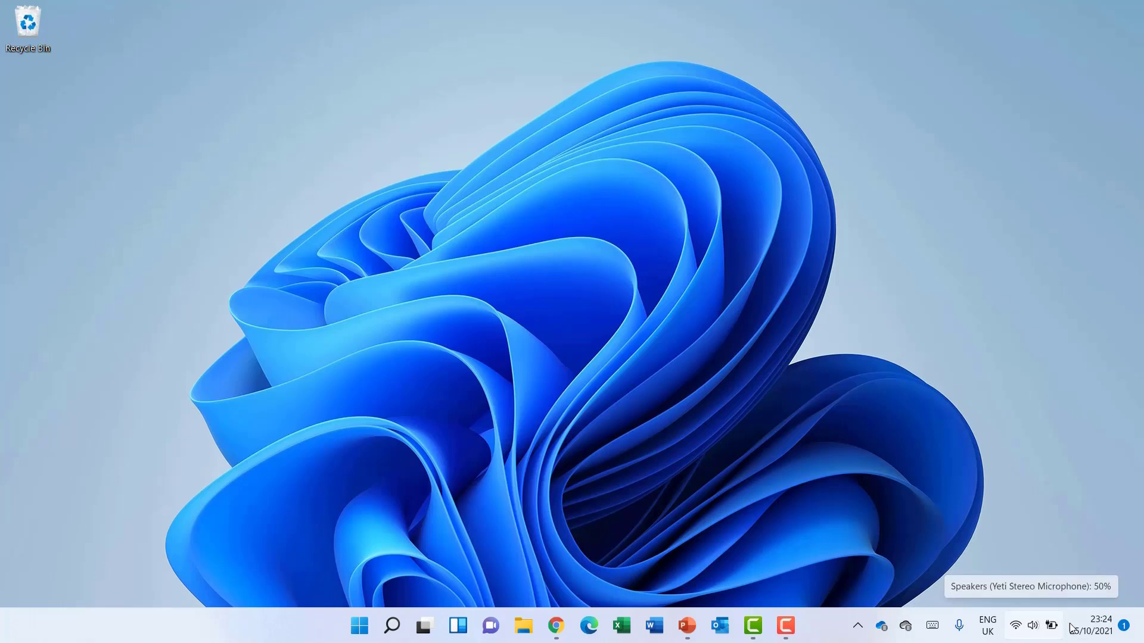
mouse_move(1097, 629)
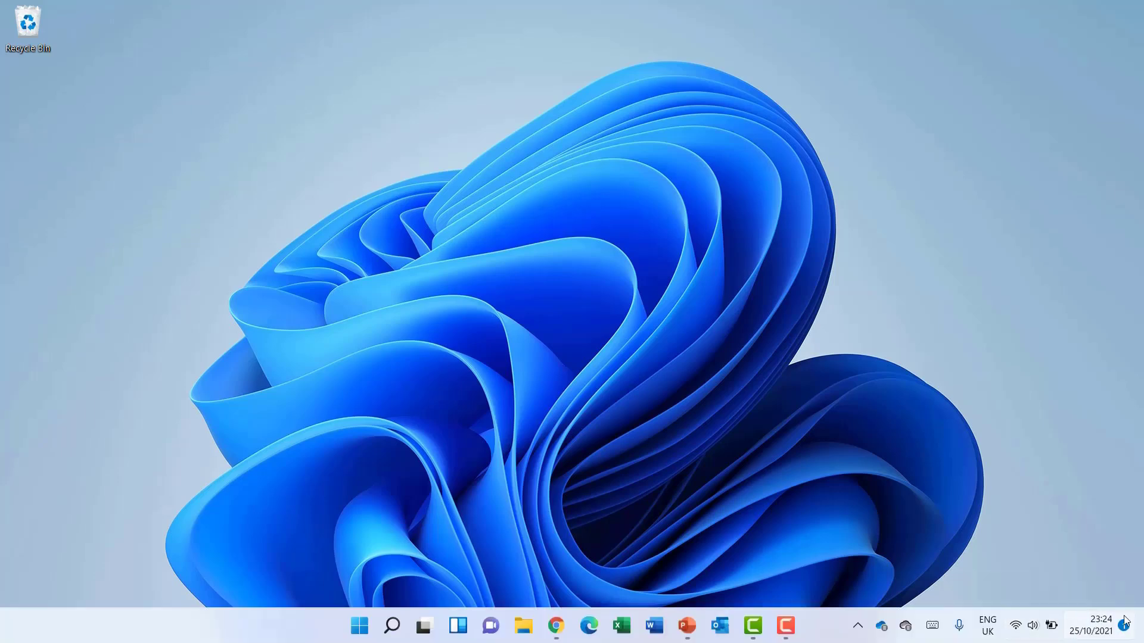
click(1088, 629)
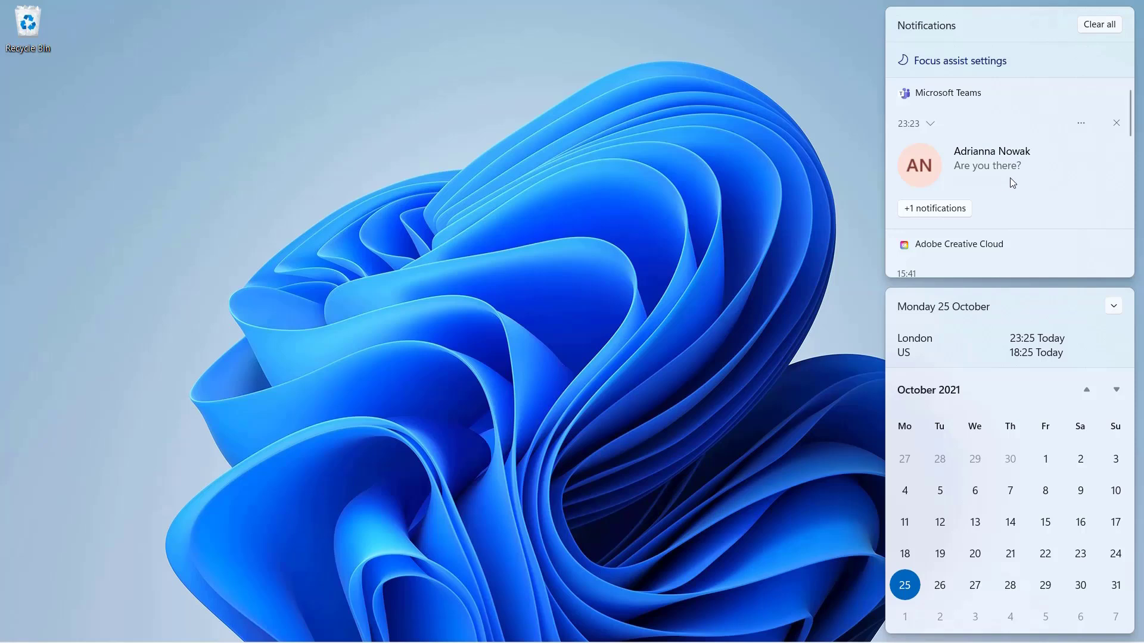
scroll(1132, 133, down, 3)
drag(1132, 133, 1132, 190)
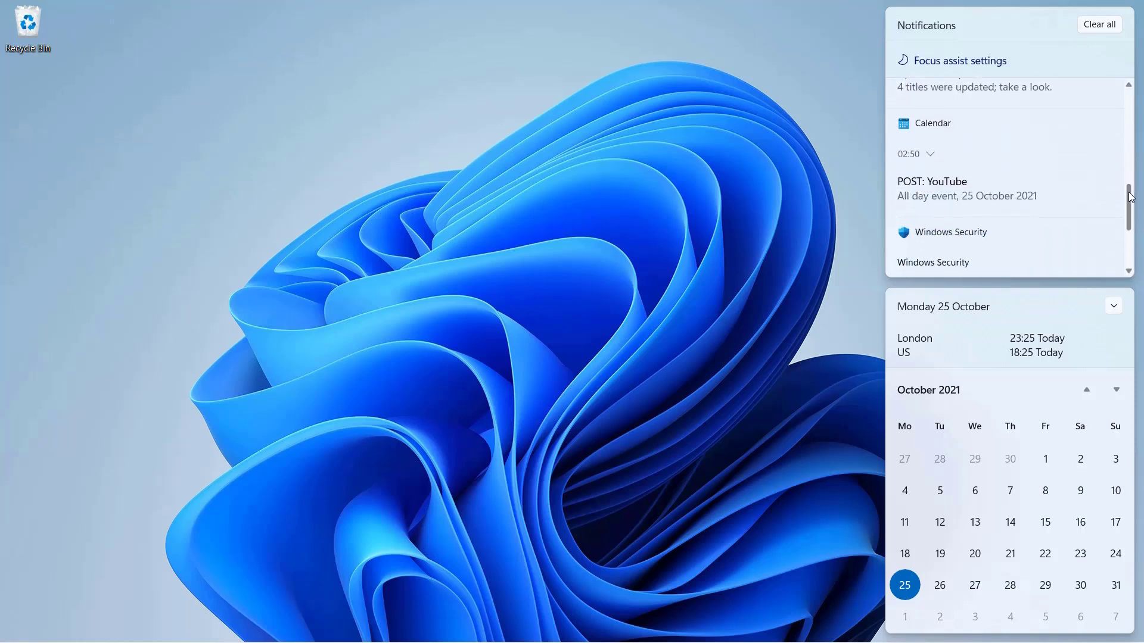
scroll(971, 134, up, 6)
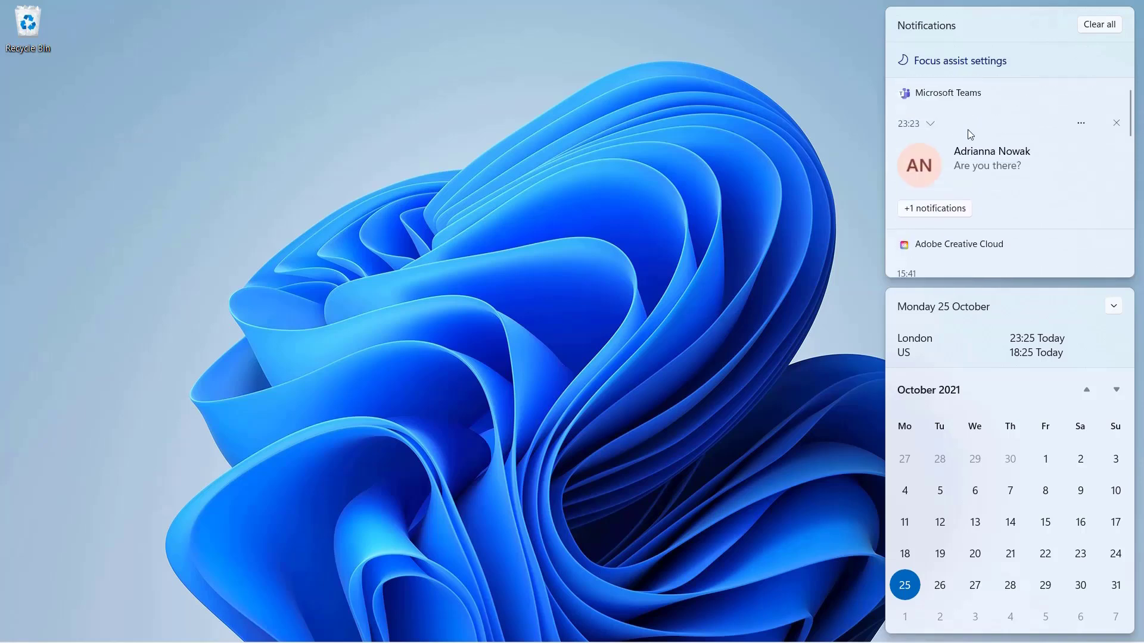
Open the options menu on the Teams notification to go to its notification settings
click(1082, 124)
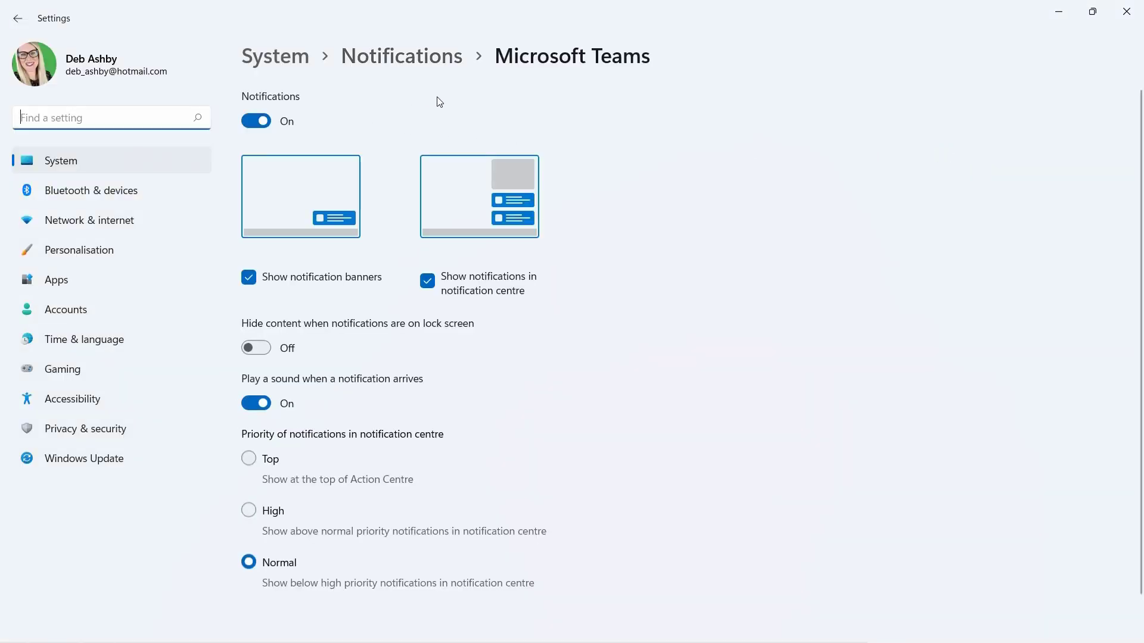
click(647, 104)
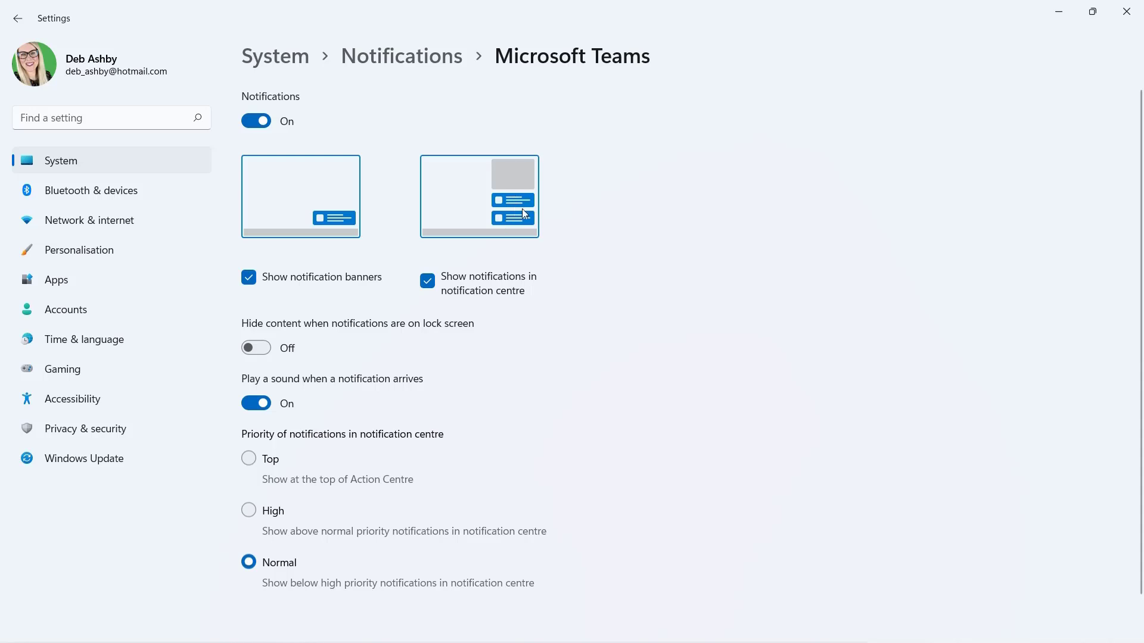
scroll(430, 275, down, 2)
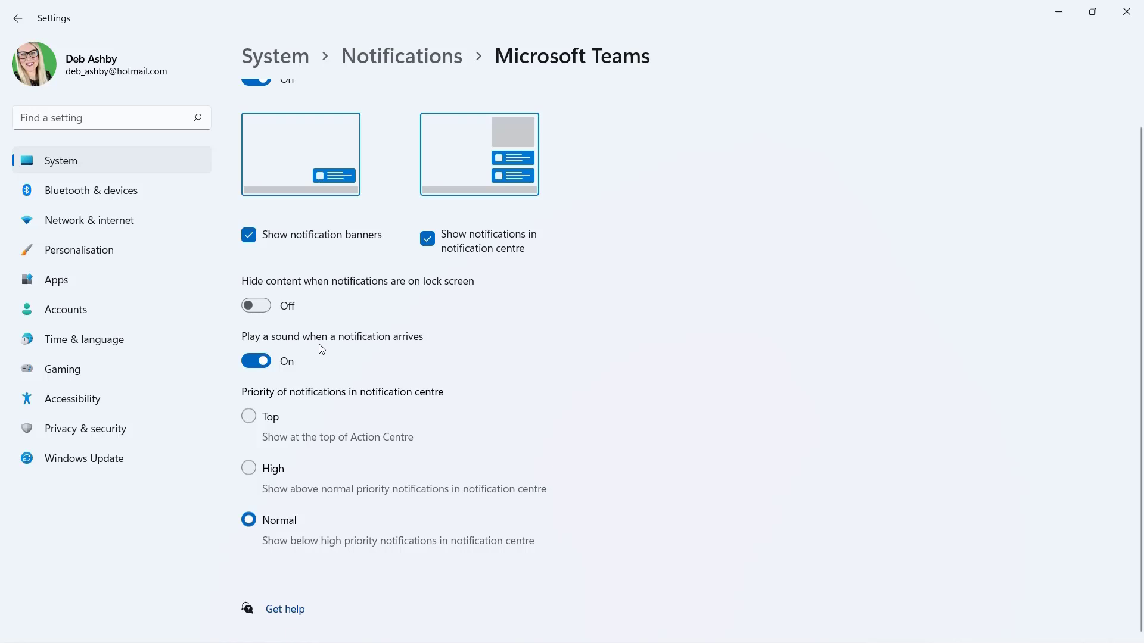
Switch Microsoft Teams notifications off, then back on
scroll(1051, 348, up, 1)
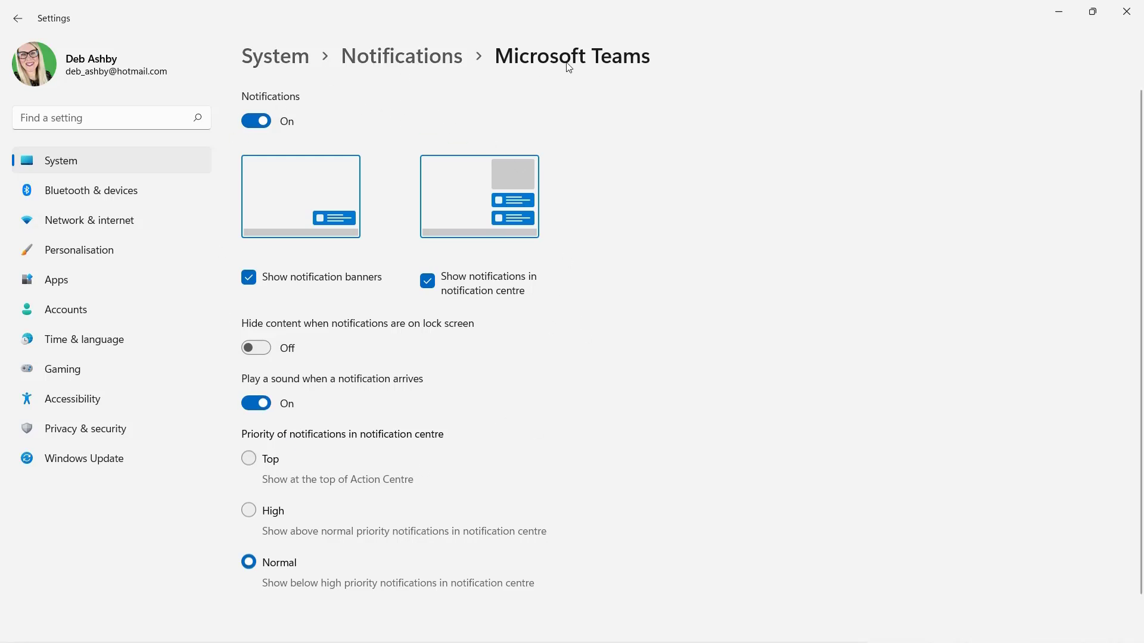
click(249, 123)
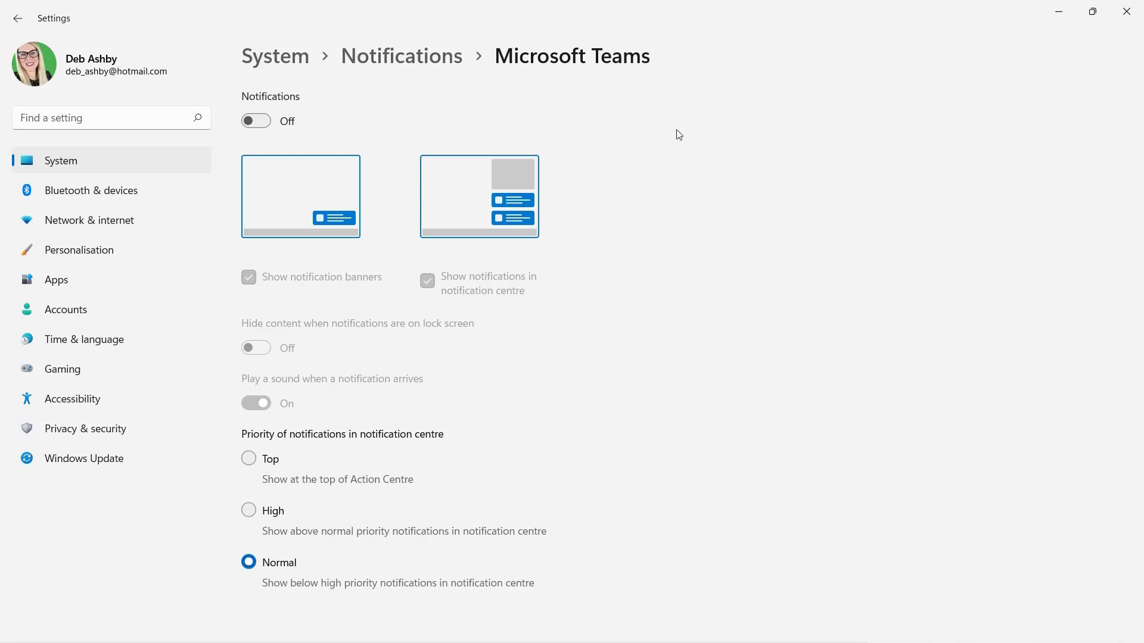
click(268, 123)
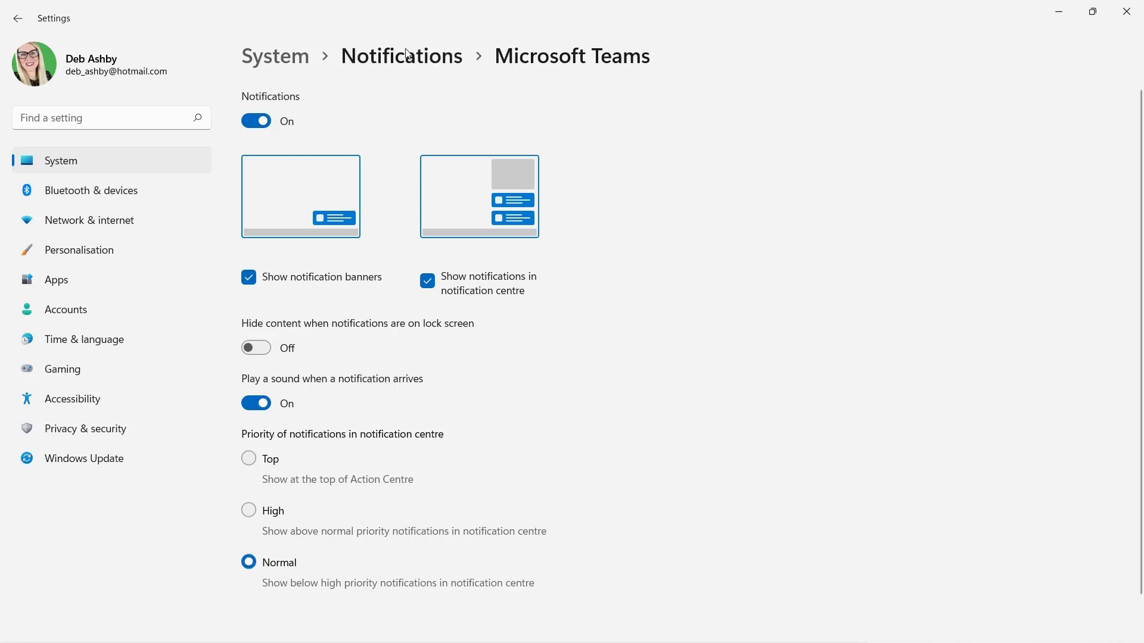
On the main Notifications page, turn all notifications off and on again, then expand their options
click(398, 63)
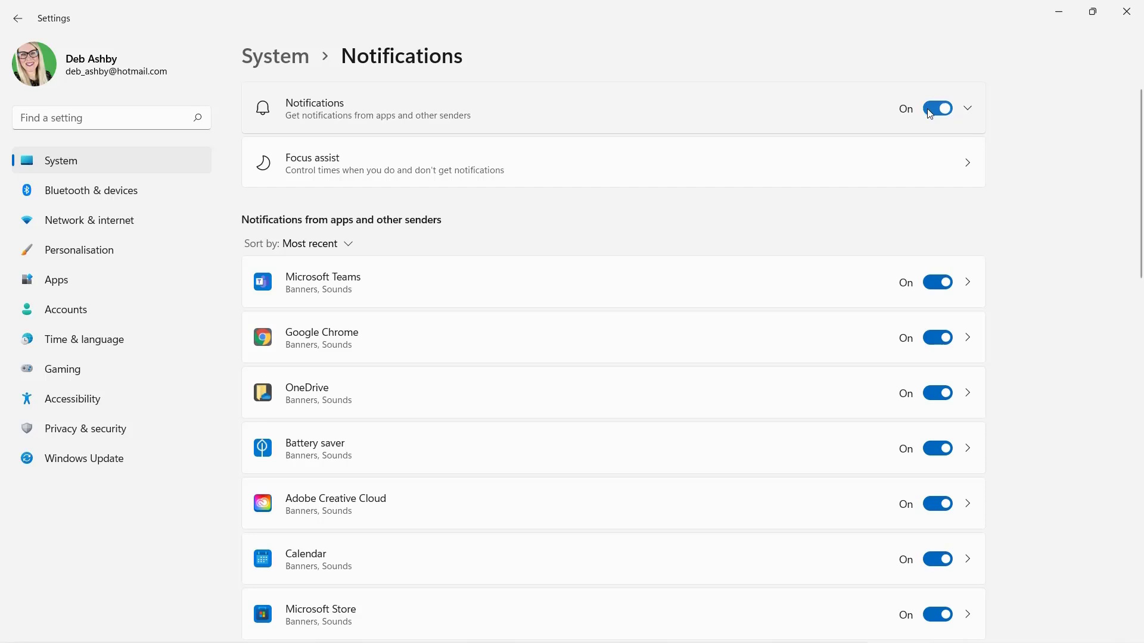
click(929, 114)
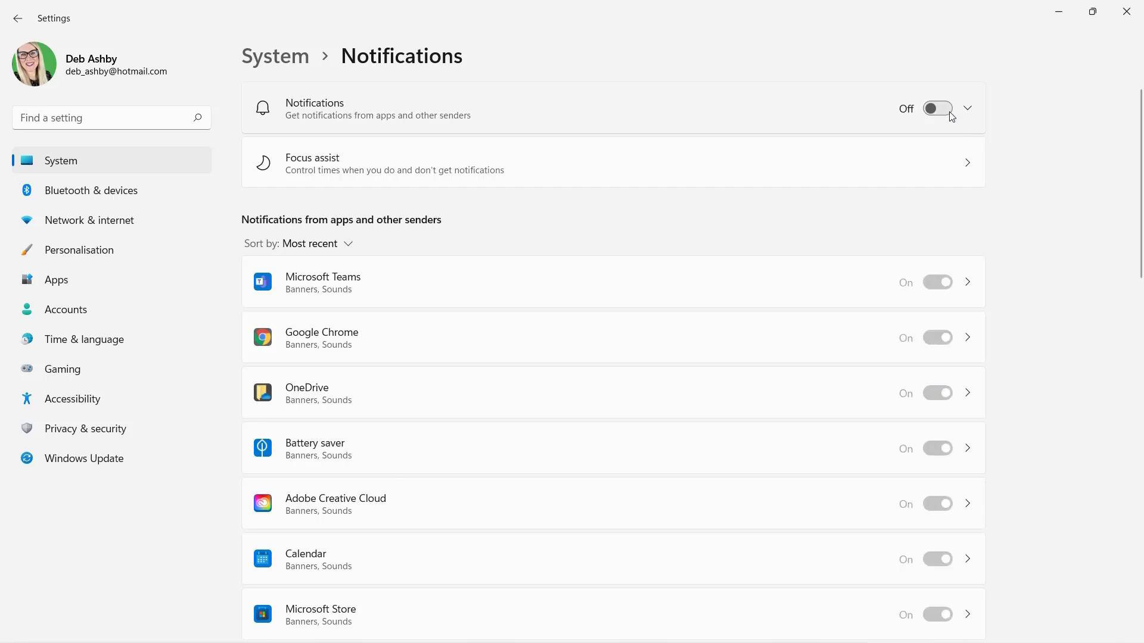
click(949, 113)
click(709, 113)
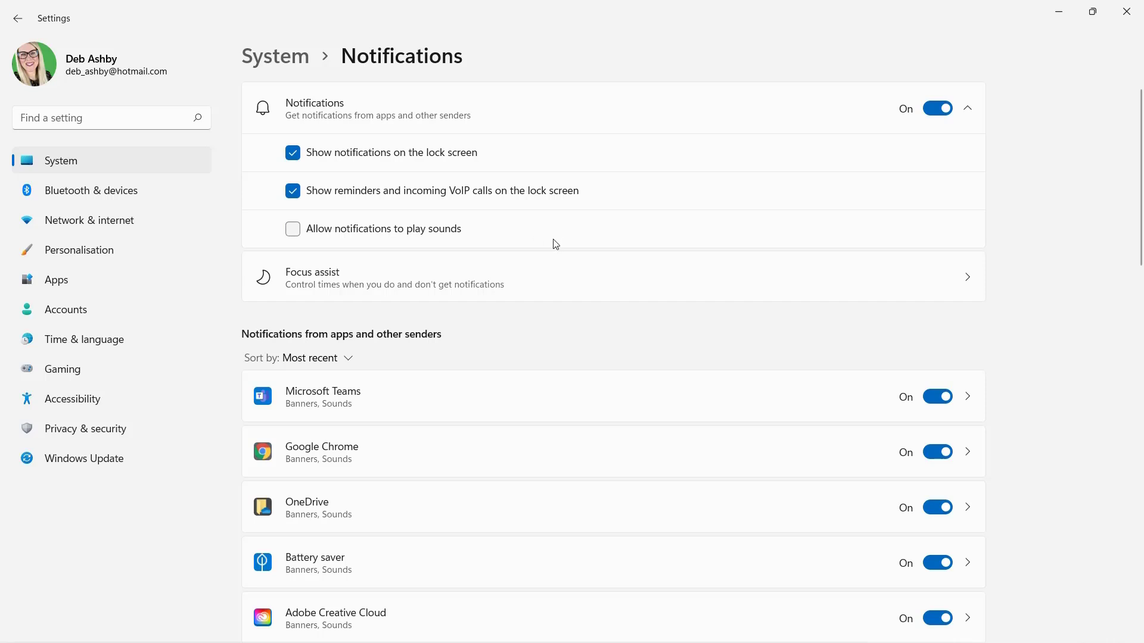
Turn on notifications for Mail, then go back to the main Notifications page
scroll(555, 244, down, 3)
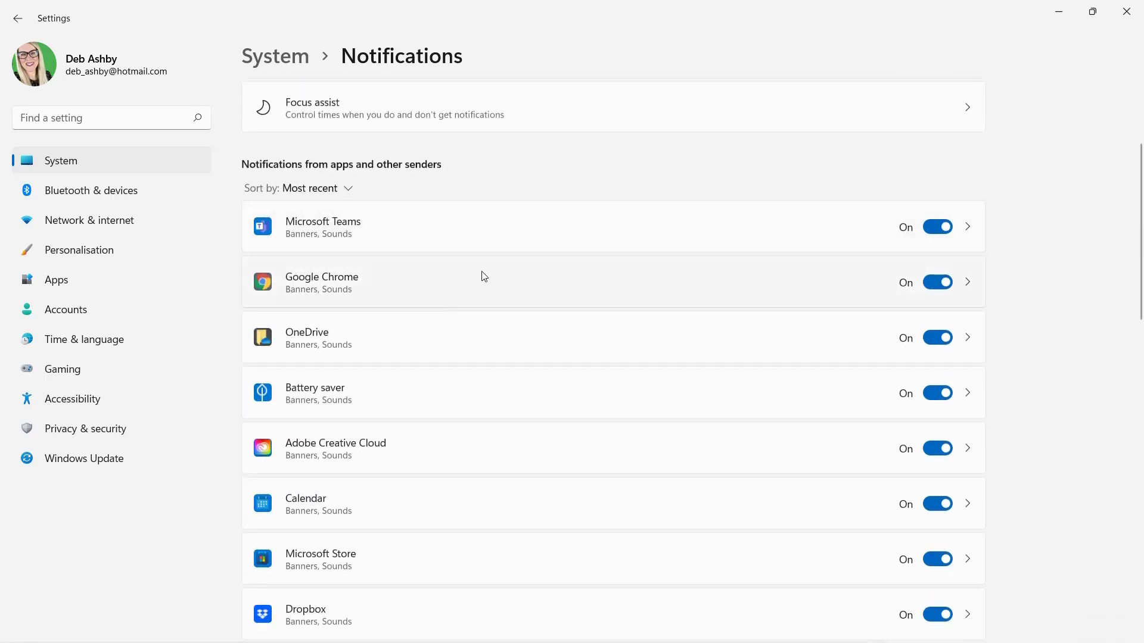
scroll(495, 298, up, 3)
scroll(382, 244, down, 3)
scroll(566, 259, down, 12)
scroll(559, 259, down, 3)
click(372, 402)
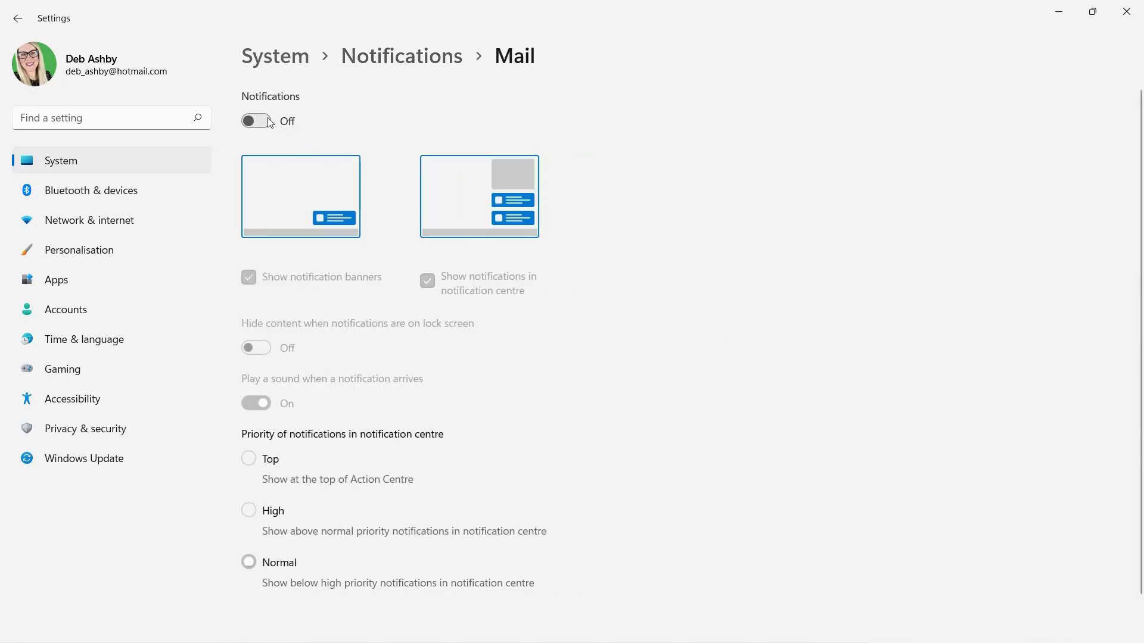
click(268, 121)
scroll(539, 177, down, 1)
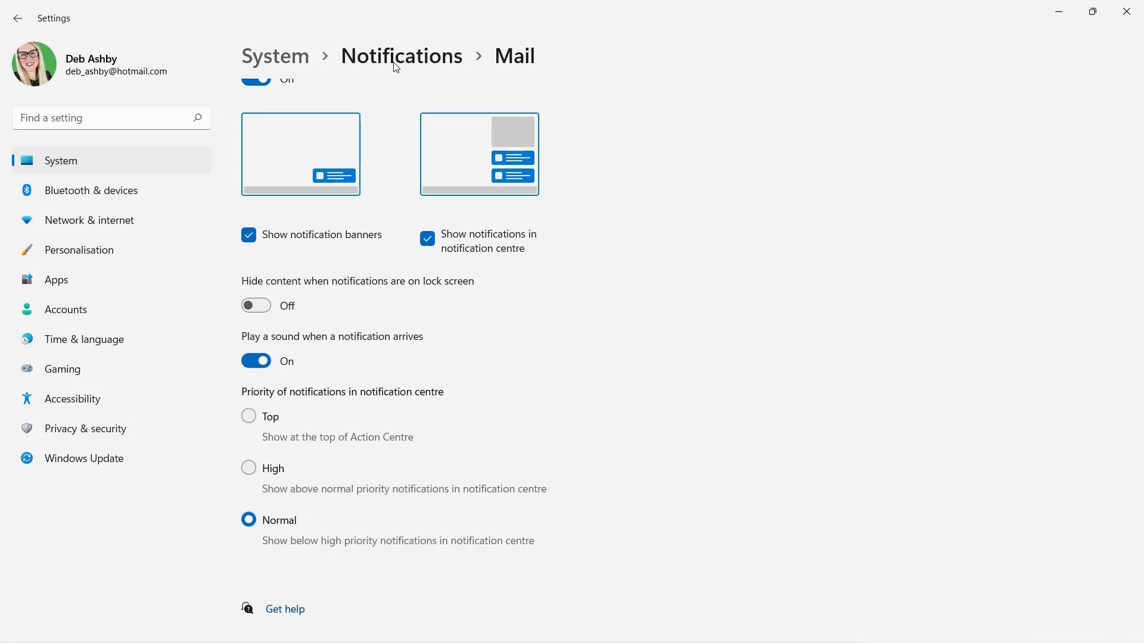
scroll(397, 68, up, 1)
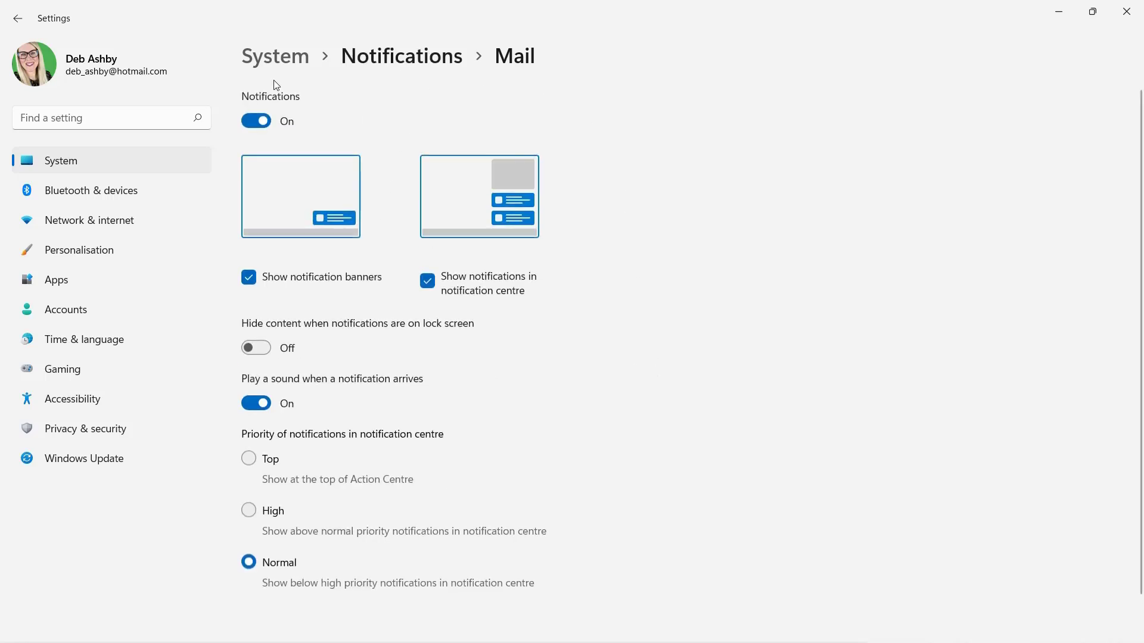
click(399, 59)
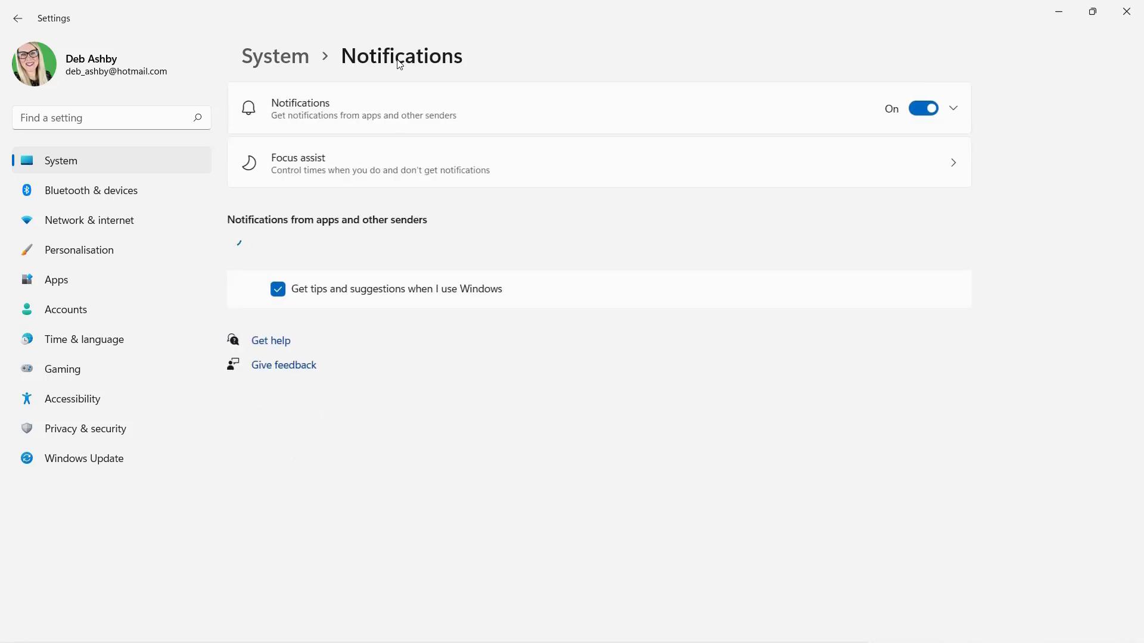
Expand the Notifications row again to show the lock-screen and sound options
click(527, 108)
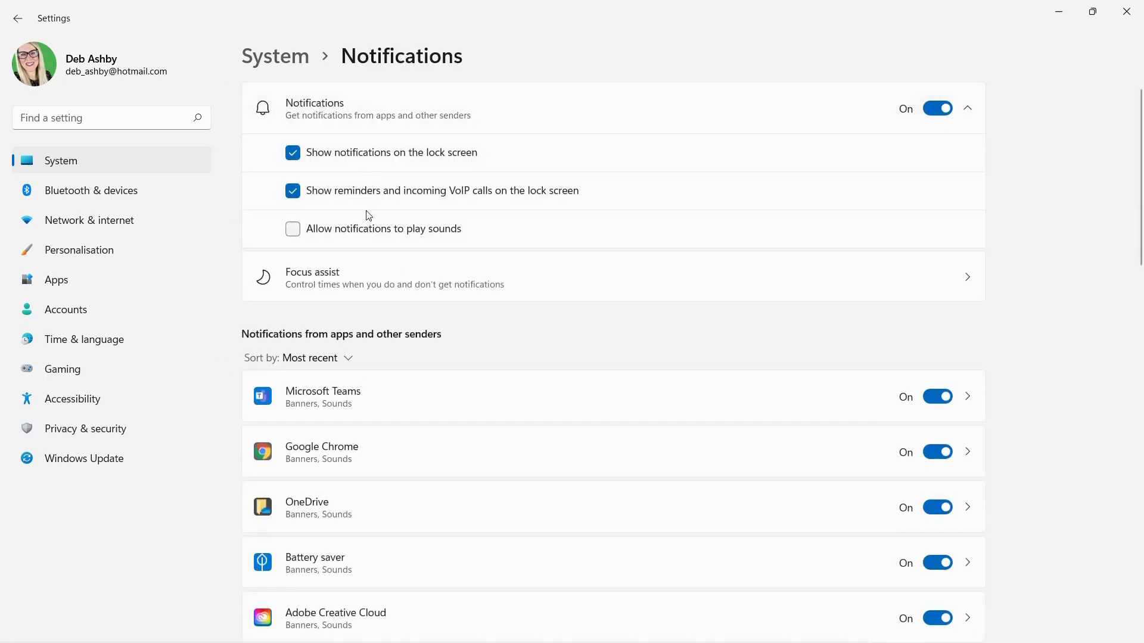